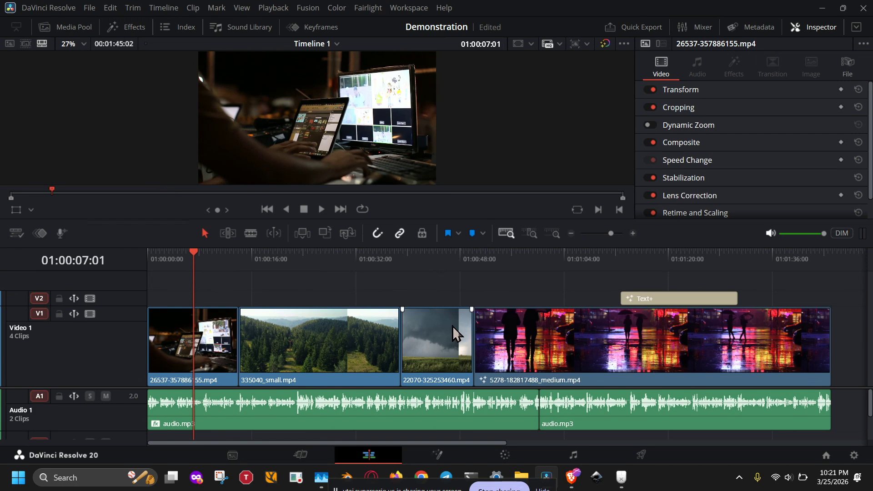
click(414, 336)
click(259, 351)
click(223, 346)
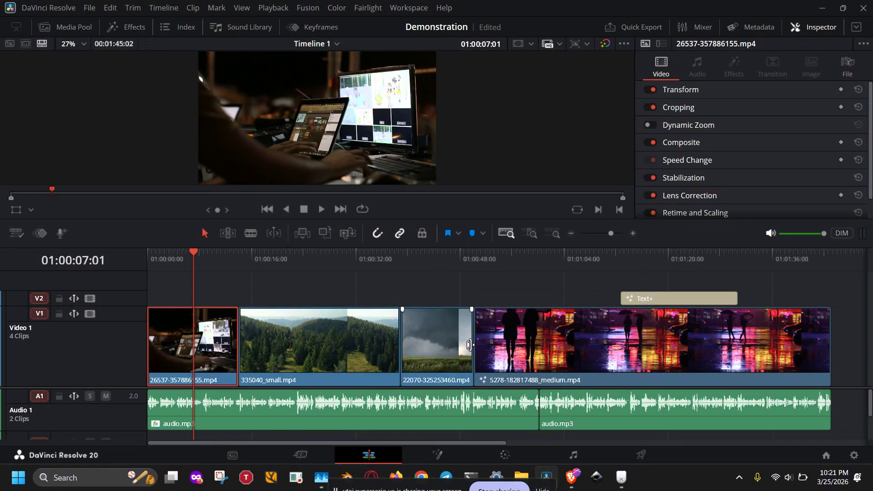
click(484, 347)
click(449, 347)
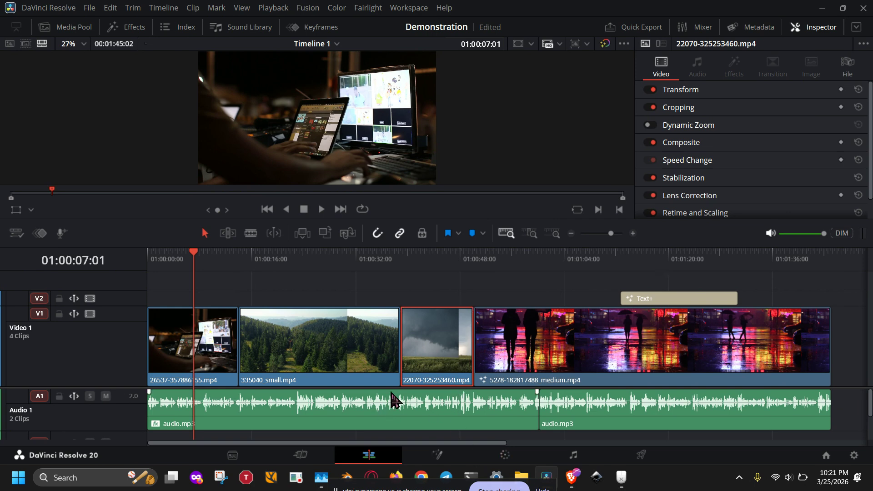
click(297, 345)
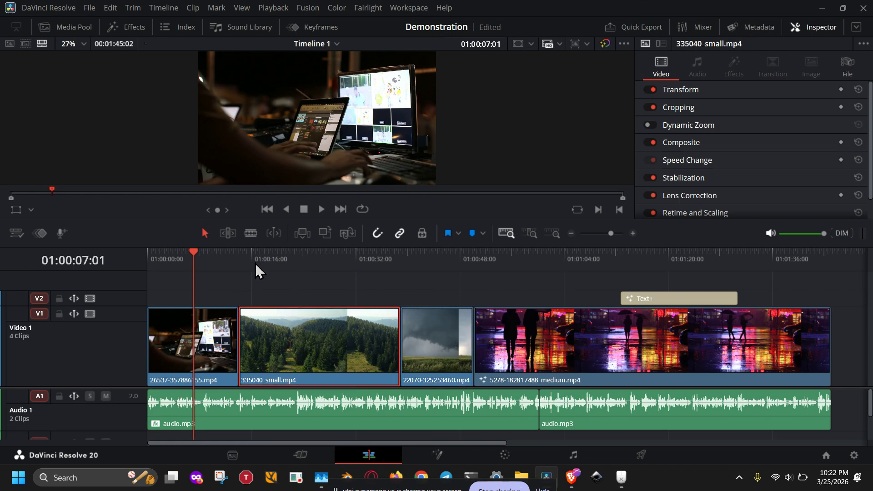
Move the tornado clip 22070-325253460.mp4 from V1 up to V2 above the forest clip, starting at the playhead position 01:00:26:02
drag(202, 261, 423, 257)
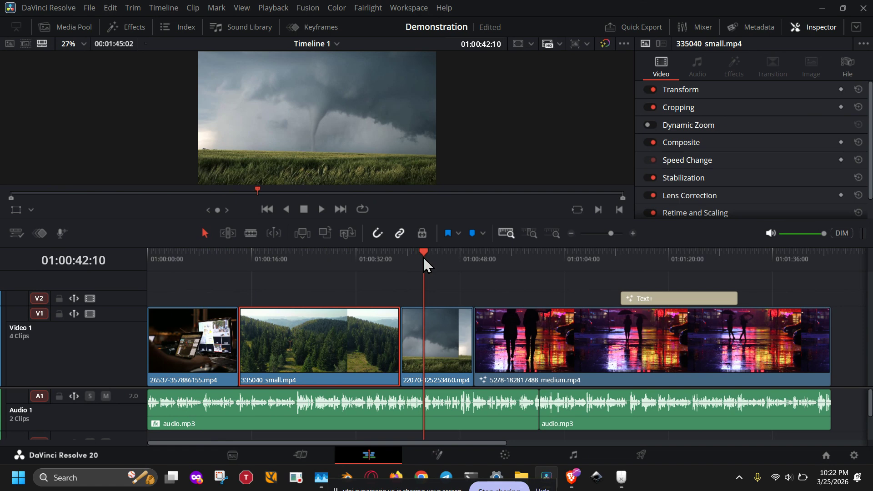
click(432, 344)
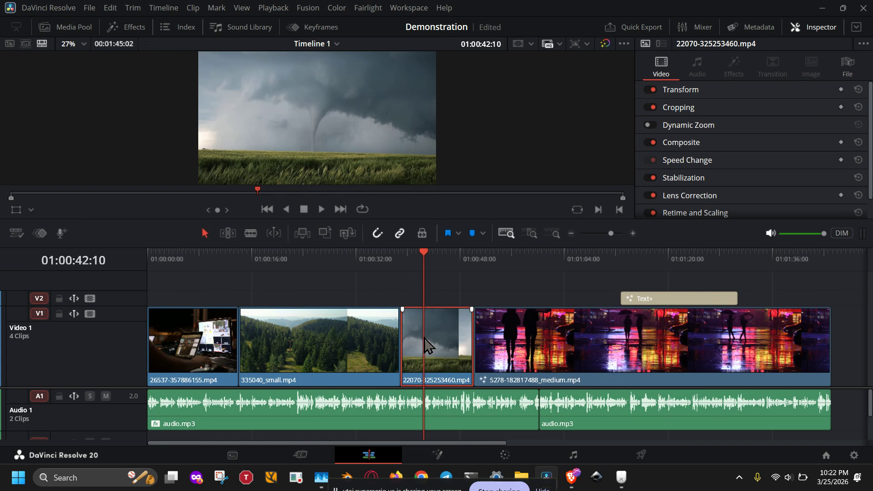
click(367, 264)
drag(367, 263, 318, 262)
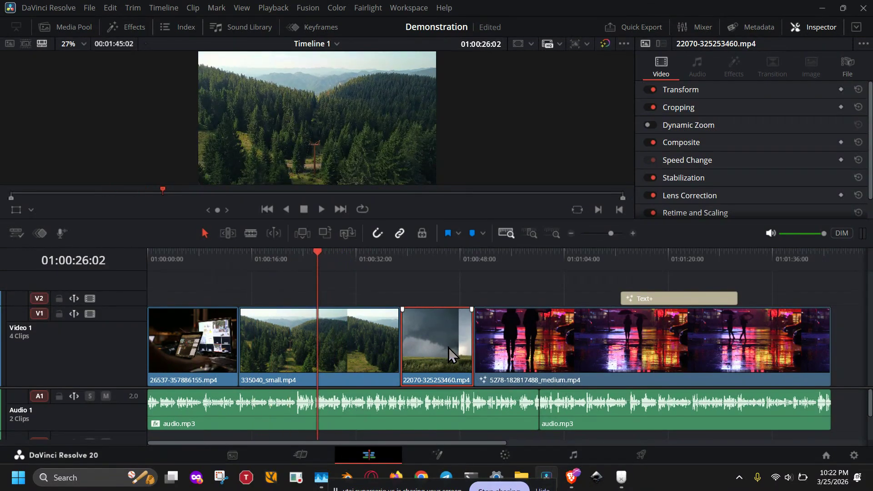
drag(448, 364, 359, 305)
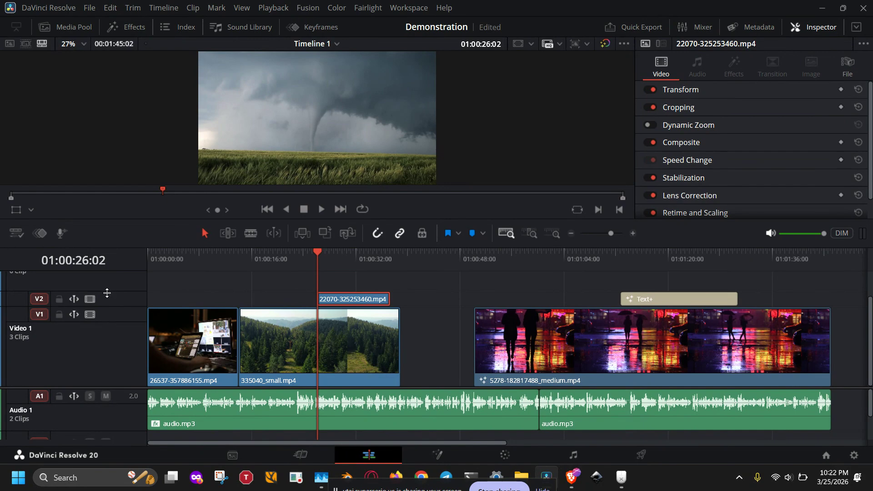
Increase the height of the Video 2 track so its clips show thumbnails, making Video 1 shorter
drag(107, 292, 109, 283)
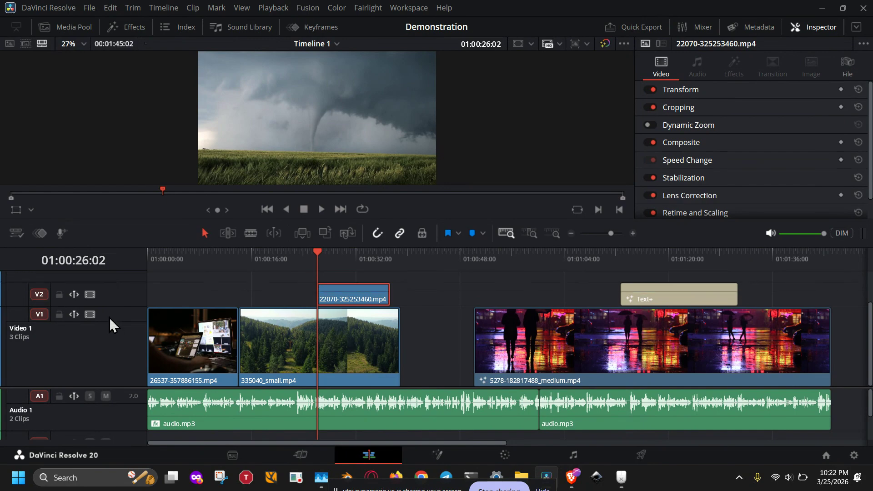
mouse_move(118, 308)
mouse_down()
mouse_move(123, 338)
mouse_move(123, 293)
mouse_up()
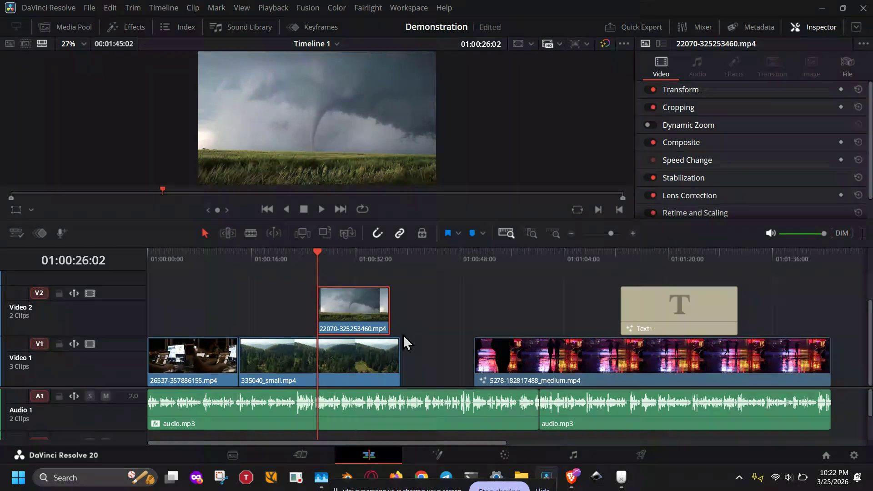
Shift the tornado clip on V2 to end flush with the forest clip, and place the playhead over it at 01:00:30:07
click(399, 300)
drag(342, 331, 351, 335)
click(331, 255)
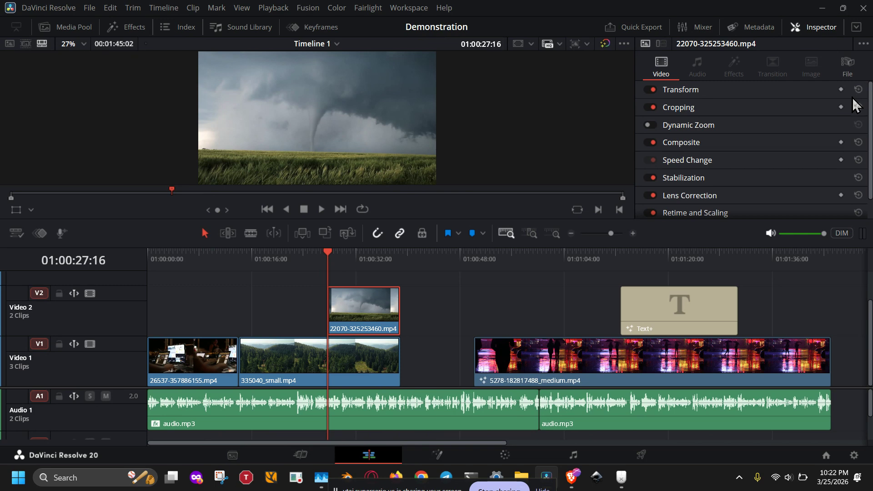
click(345, 255)
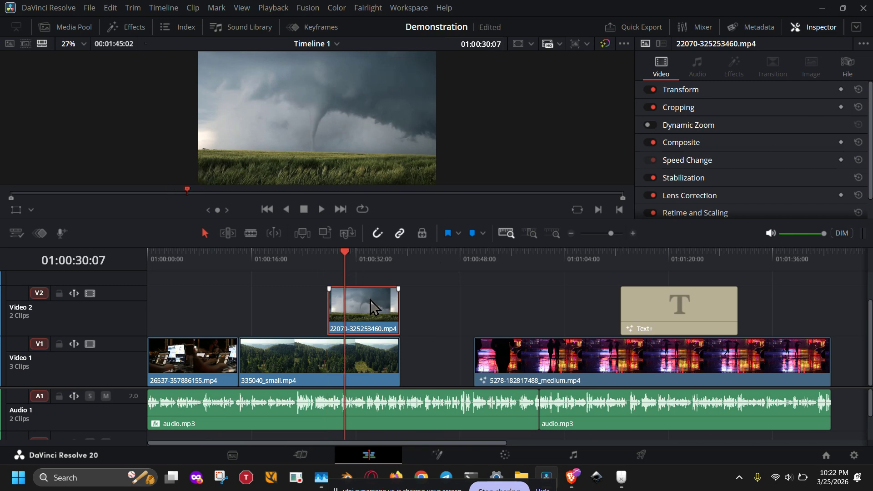
Scale the tornado clip on V2 to zoom 0.390 at position X -562, Y 307, and save the project
click(725, 89)
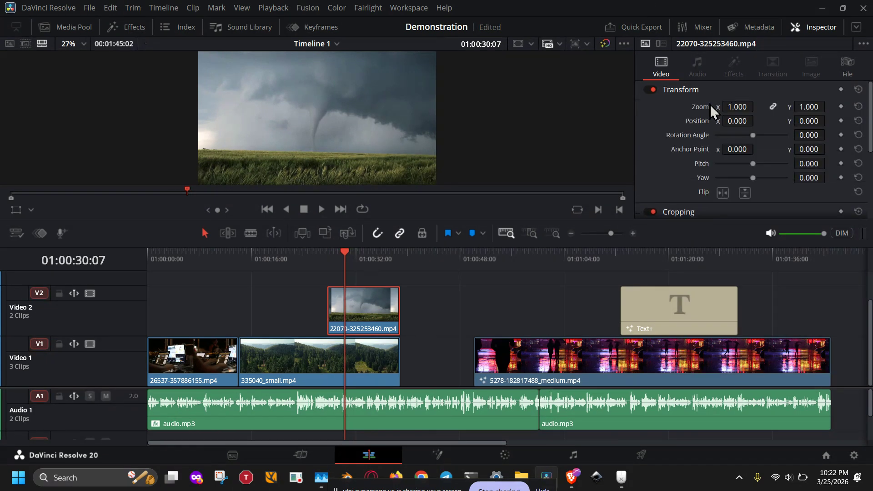
drag(733, 104, 742, 122)
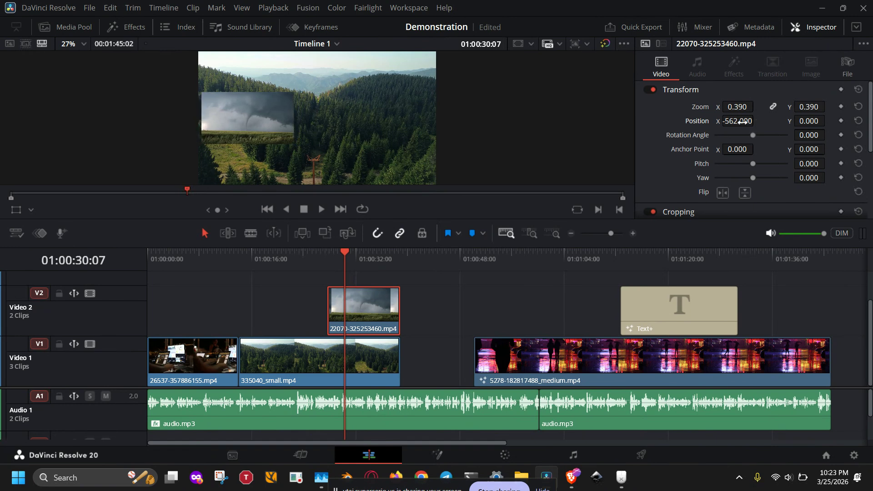
drag(810, 119, 825, 121)
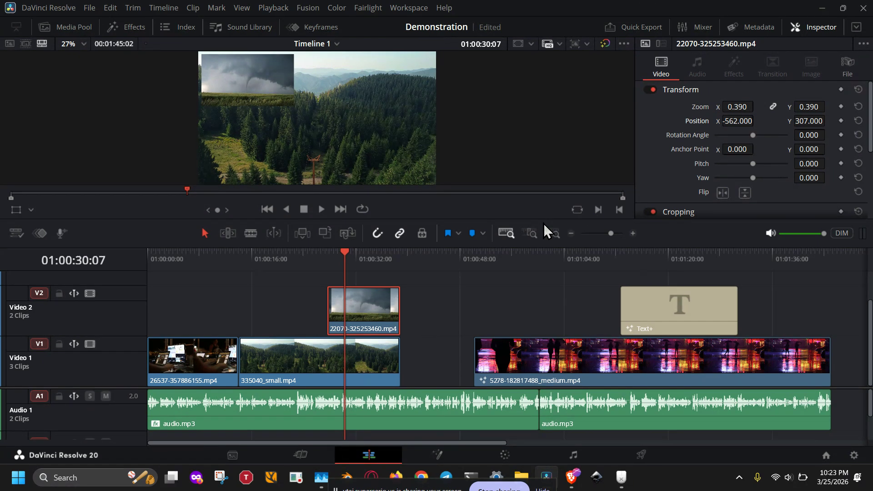
key(ctrl+s)
Reset the tornado clip's transform, then find the DVE Fusion effect and apply it to that clip on V2
click(858, 89)
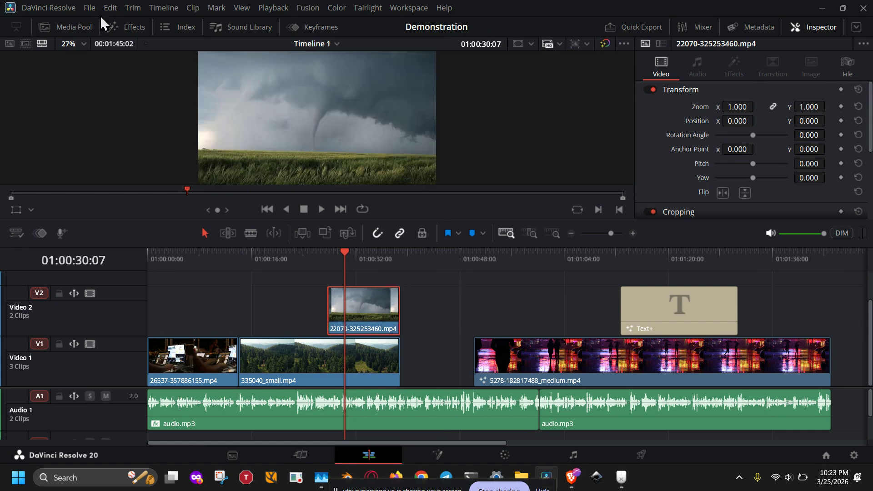
click(117, 28)
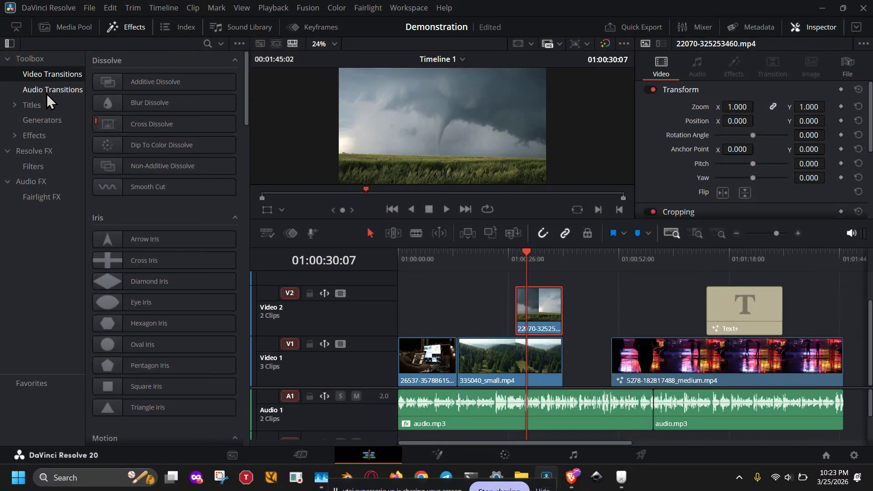
click(18, 138)
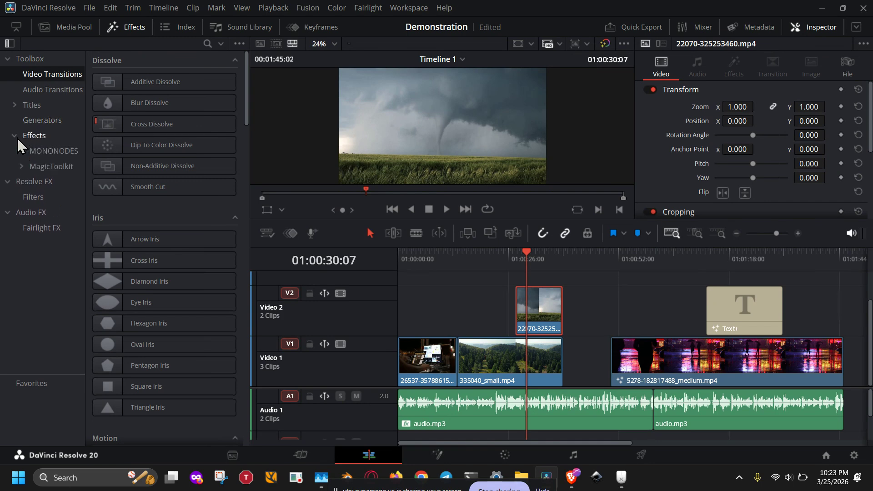
click(44, 168)
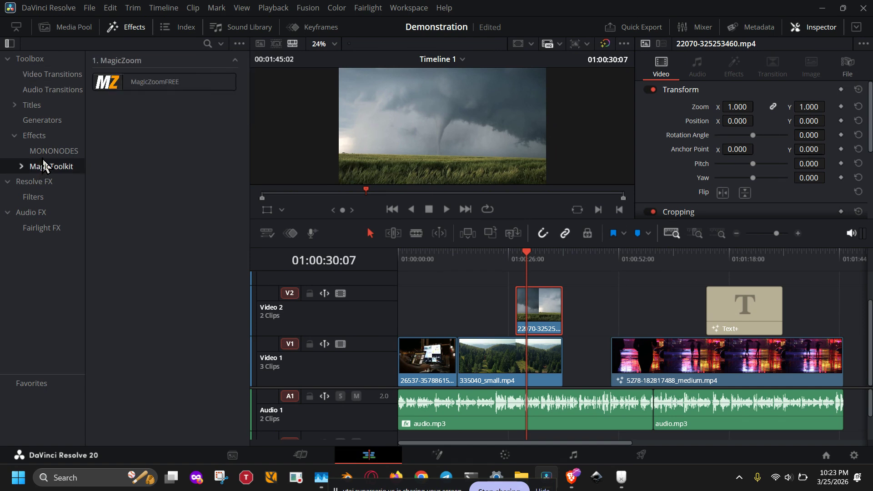
click(44, 151)
click(50, 133)
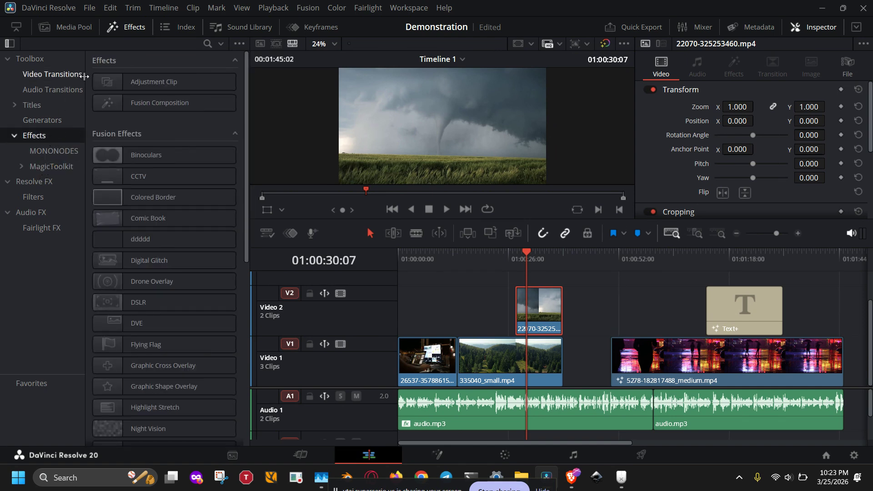
click(208, 43)
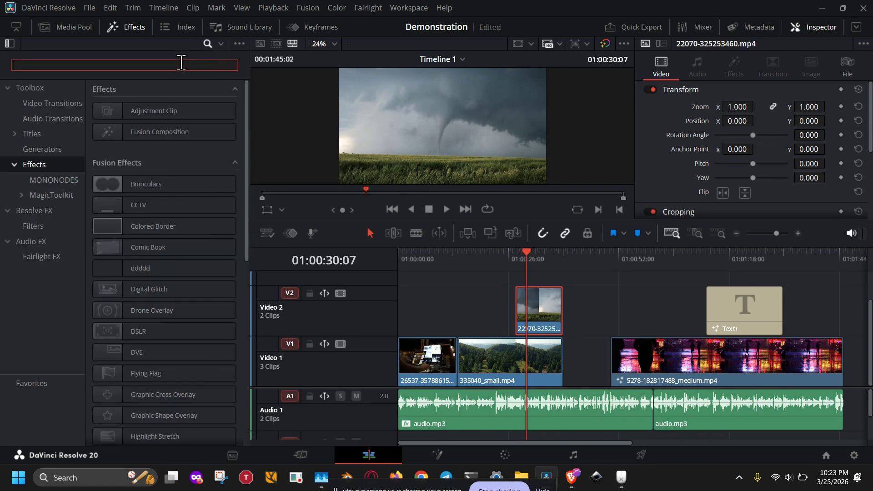
text(dve)
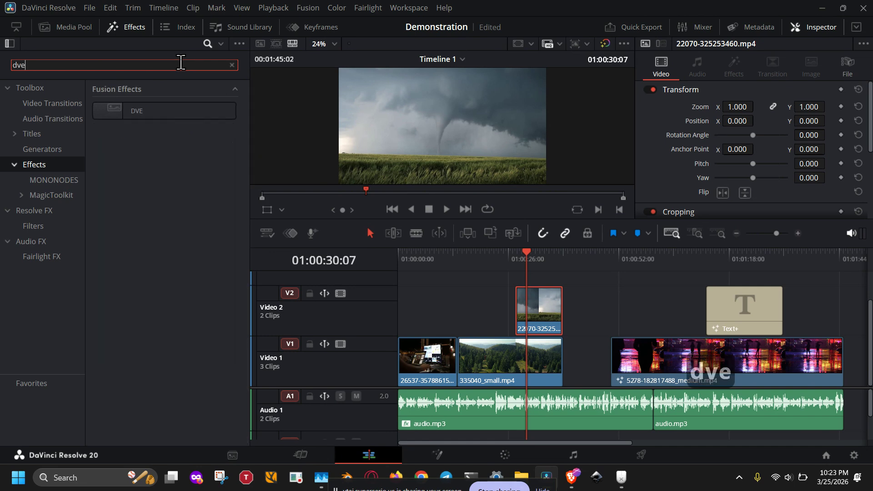
drag(178, 114, 536, 312)
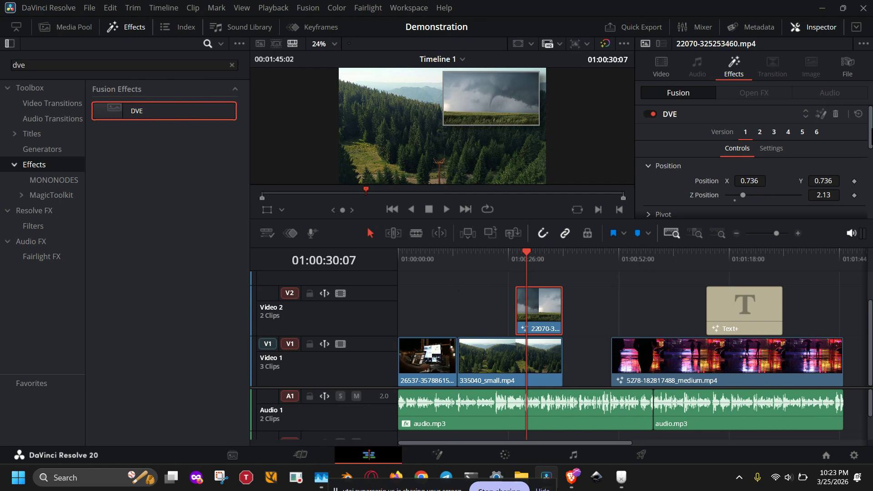
In the DVE effect's drop shadow settings, raise the shadow strength to 0.811 and the blur to 0.898
scroll(869, 167, down, 2)
scroll(870, 169, down, 3)
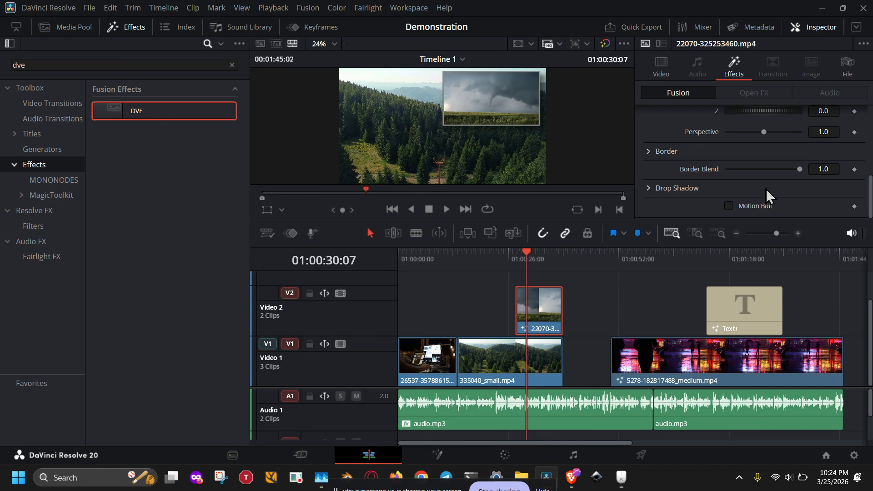
click(648, 188)
drag(871, 180, 870, 199)
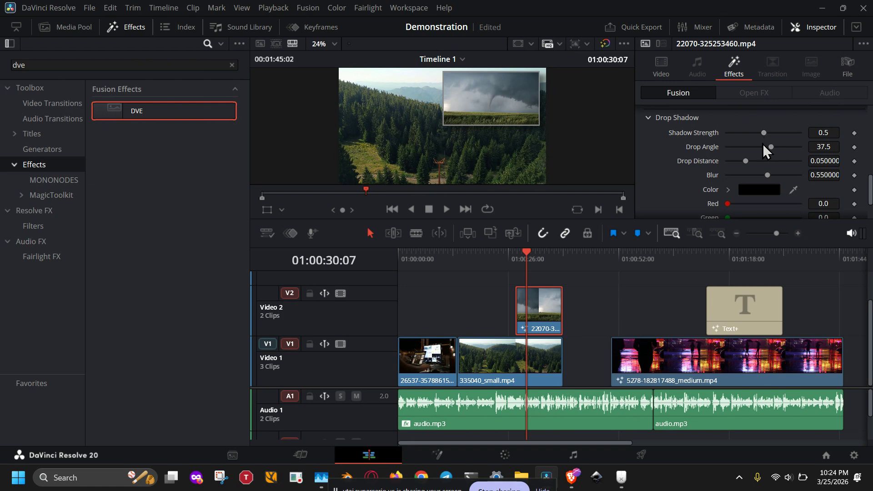
drag(765, 132, 782, 138)
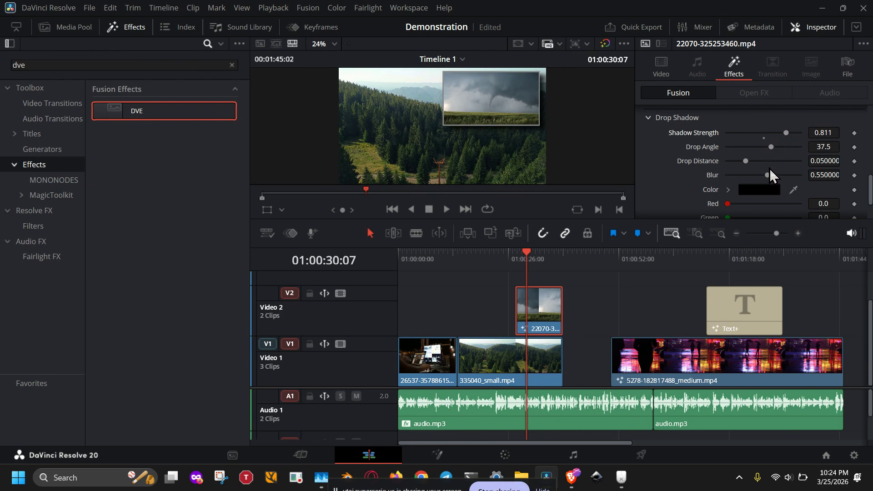
drag(767, 173, 800, 165)
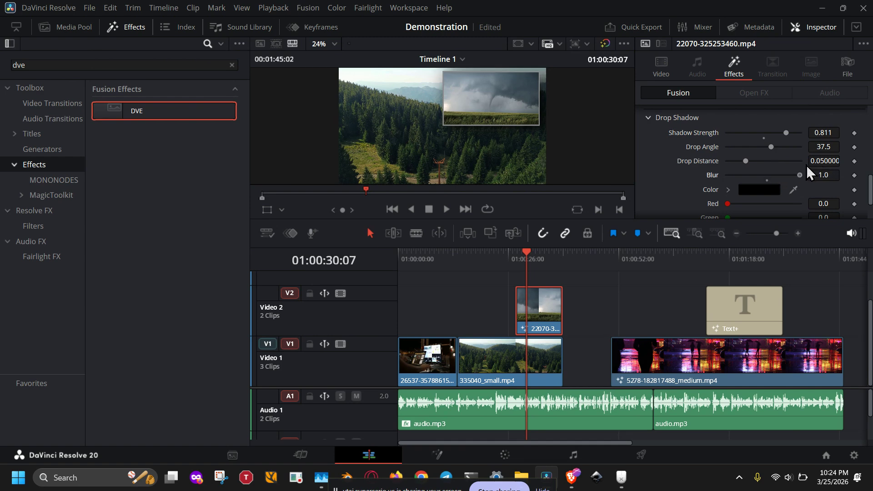
drag(806, 166, 793, 170)
Try to recolor the DVE drop shadow by choosing only a red hue and accepting it
click(752, 189)
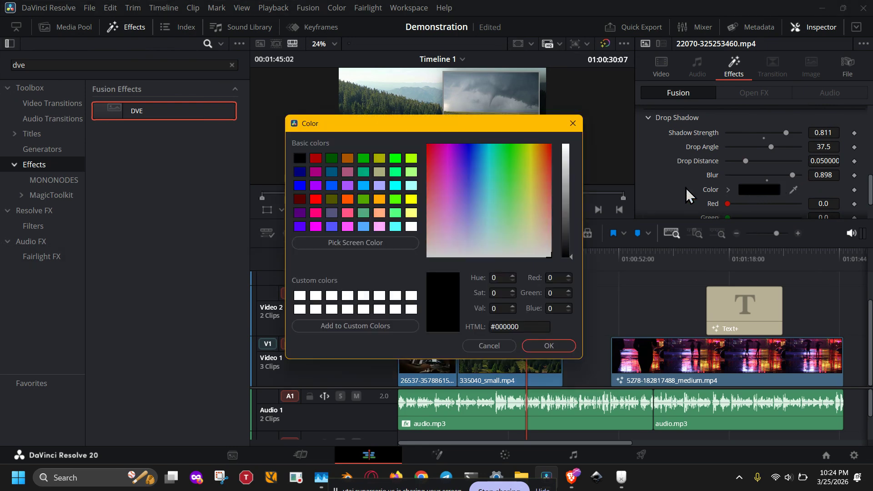
drag(523, 175, 581, 148)
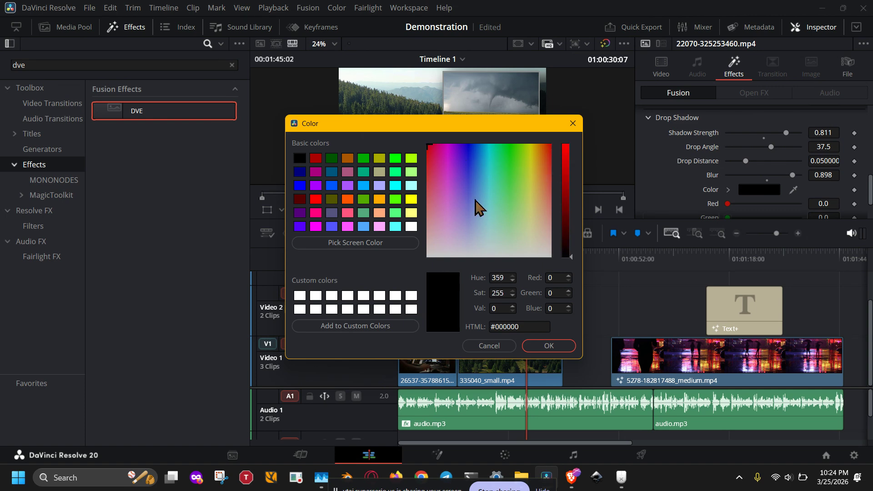
click(526, 345)
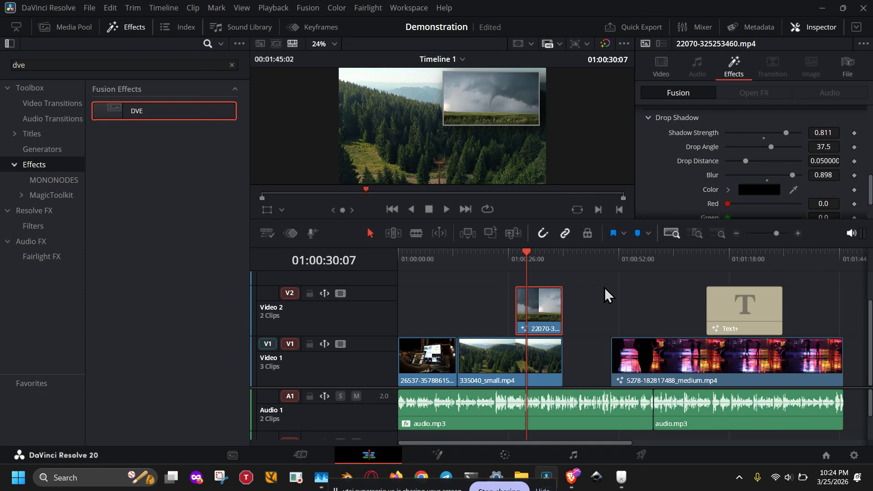
Set the DVE drop shadow color to bright red, #ff0004, with full brightness
click(758, 191)
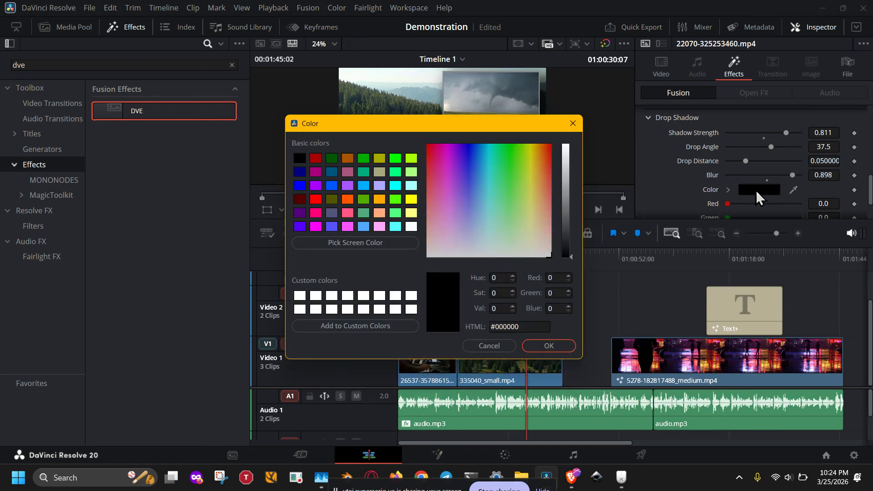
drag(499, 203, 420, 129)
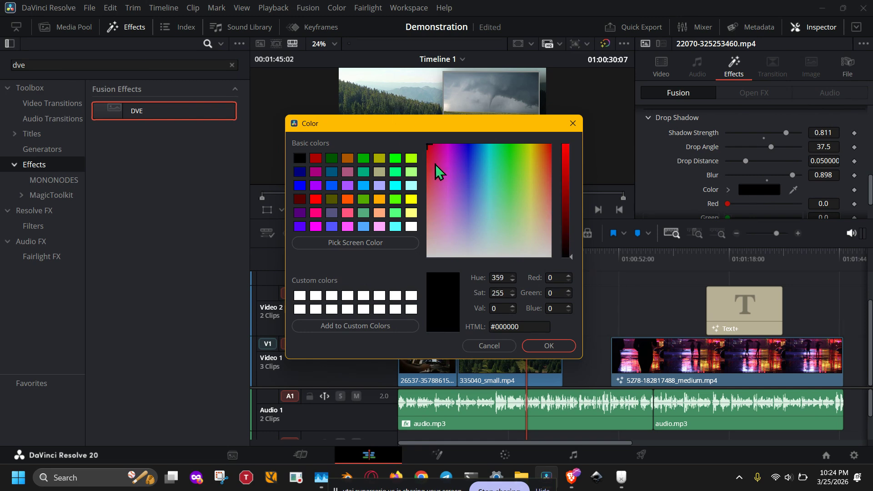
click(570, 154)
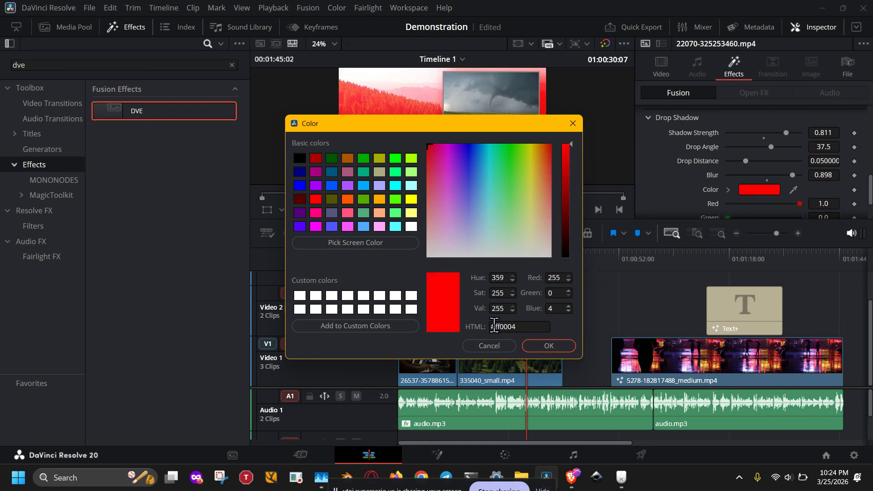
click(542, 346)
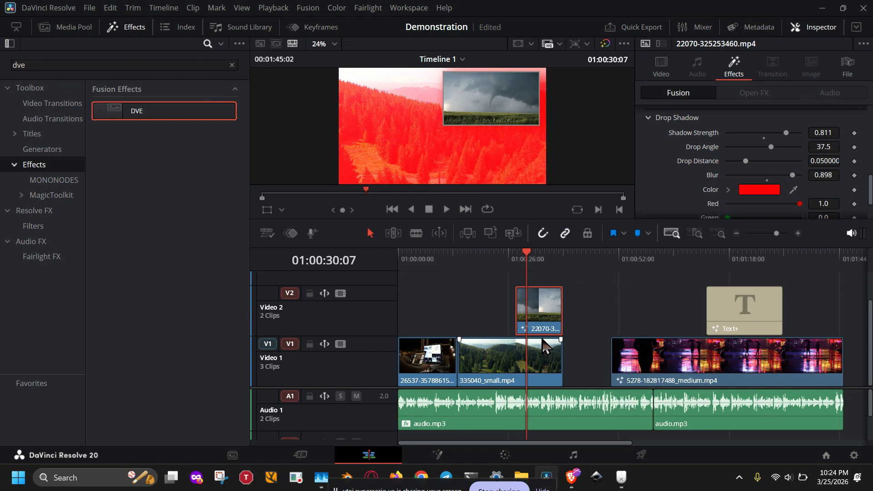